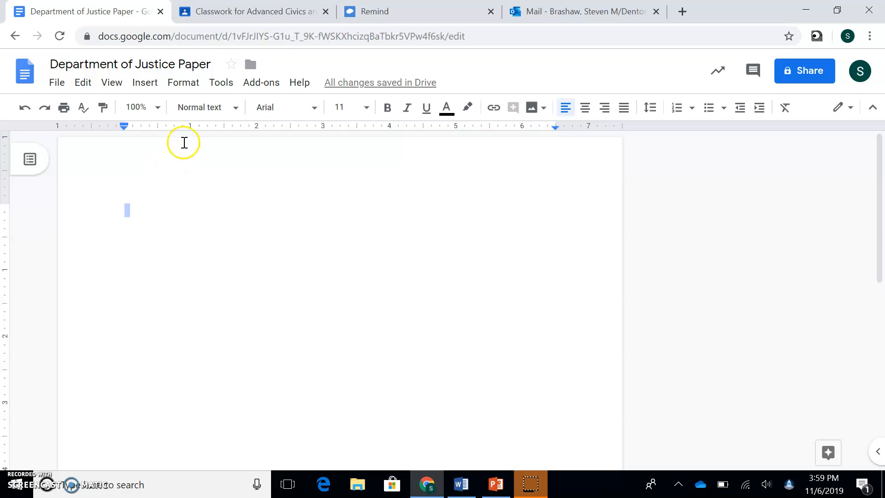
- Open the page header for editing
double_click(169, 167)
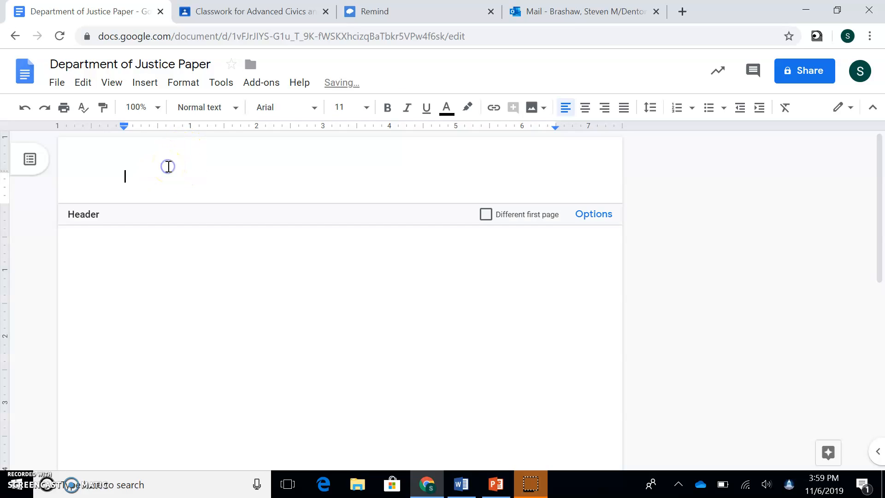
left_click(83, 220)
left_click(78, 221)
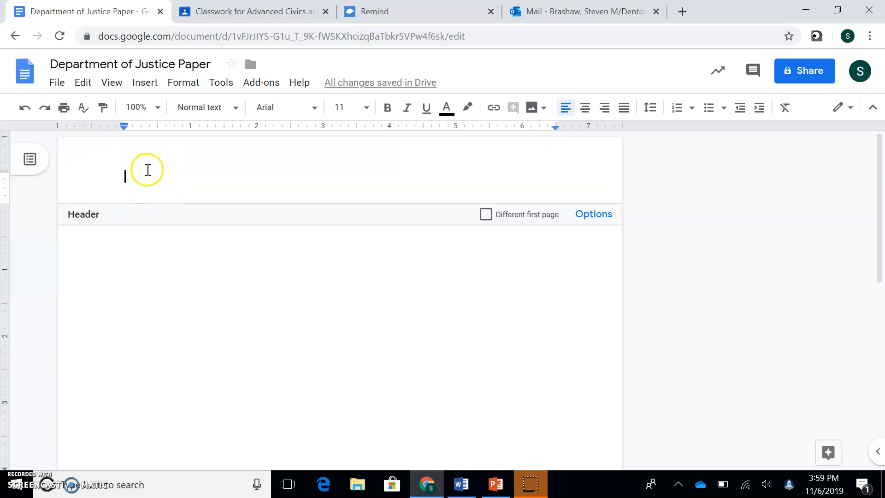
- Set the header text to Times New Roman, size 12, double-spaced
left_click(279, 108)
left_click(292, 187)
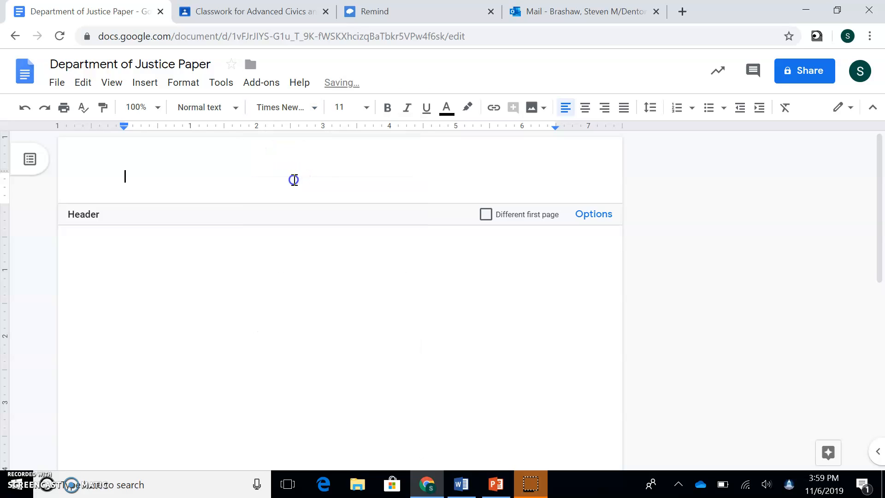
left_click(348, 111)
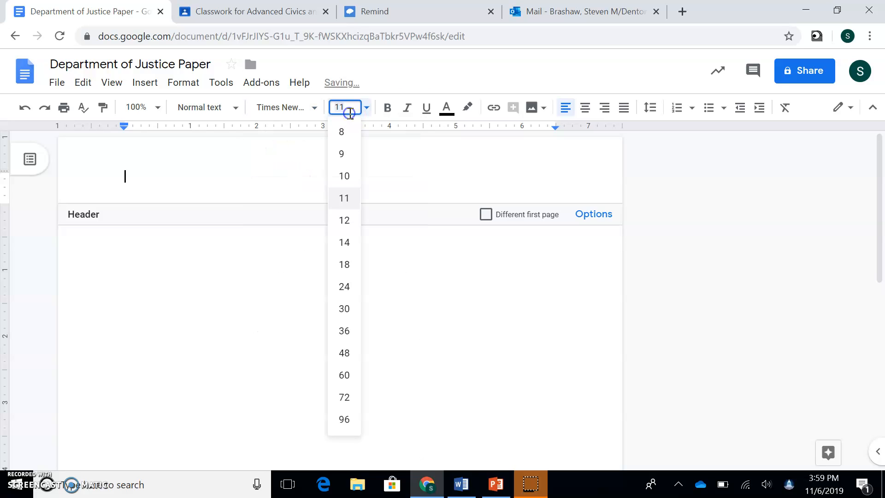
left_click(347, 222)
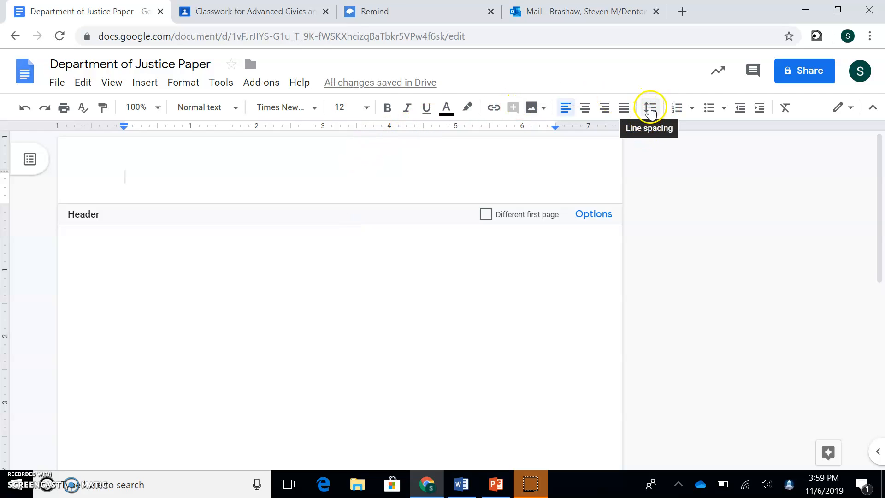
left_click(649, 108)
left_click(656, 195)
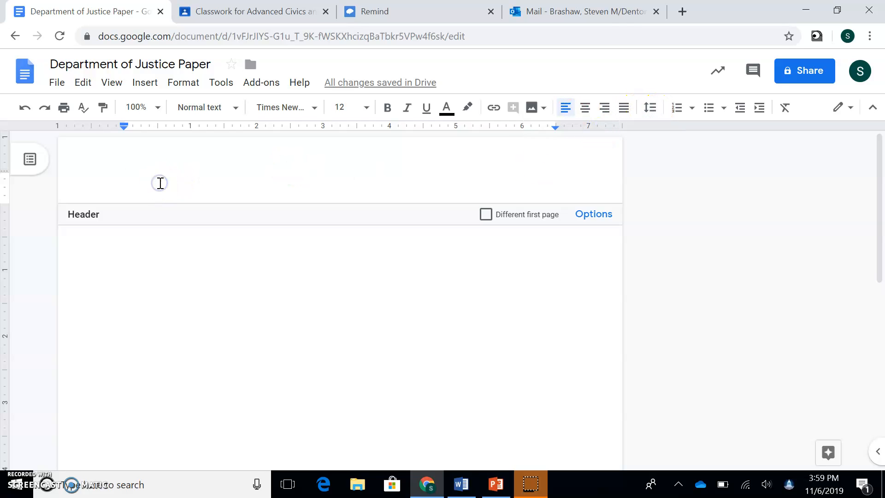
- Type header lines Name, Subject of paper (Department of Justice), Course (Civics), Date(11.9.16) with the student's name
type("Name")
key("Return")
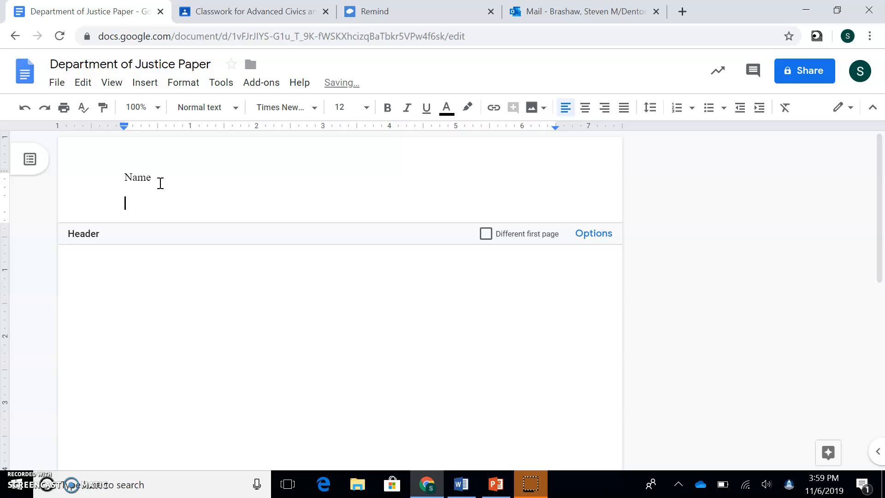
type("Subject of paper")
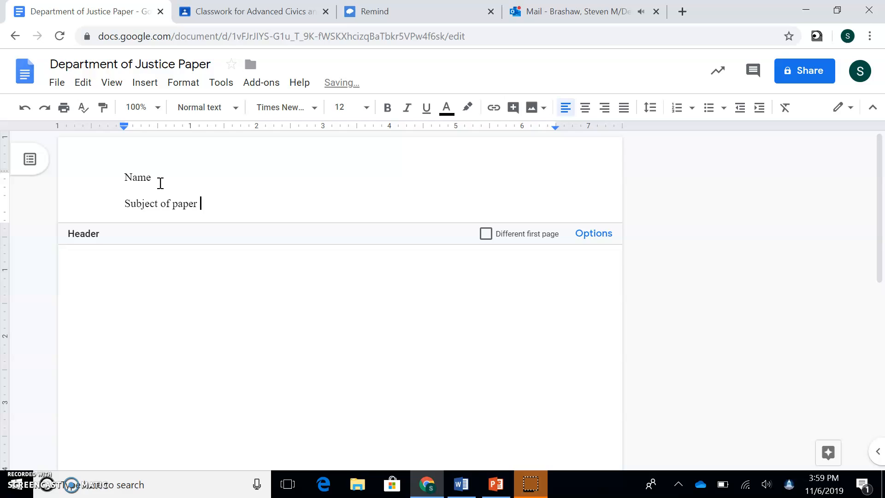
key("Return")
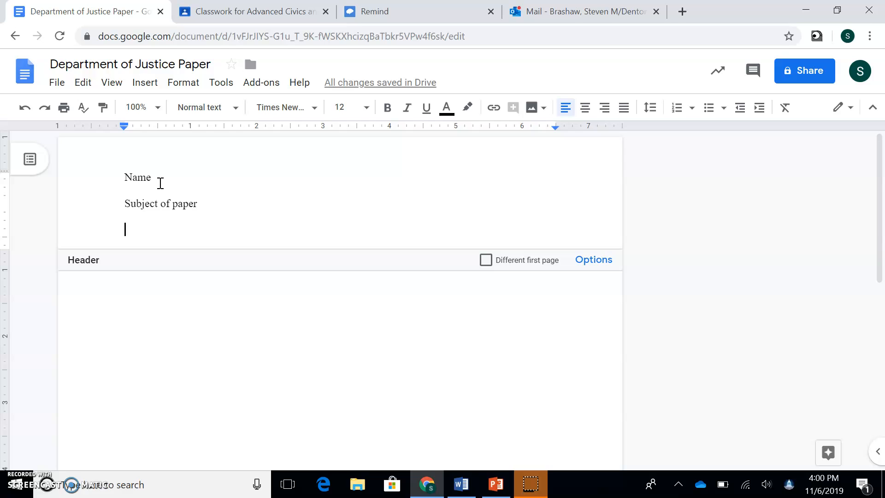
type("Course (Civics)")
key("Return")
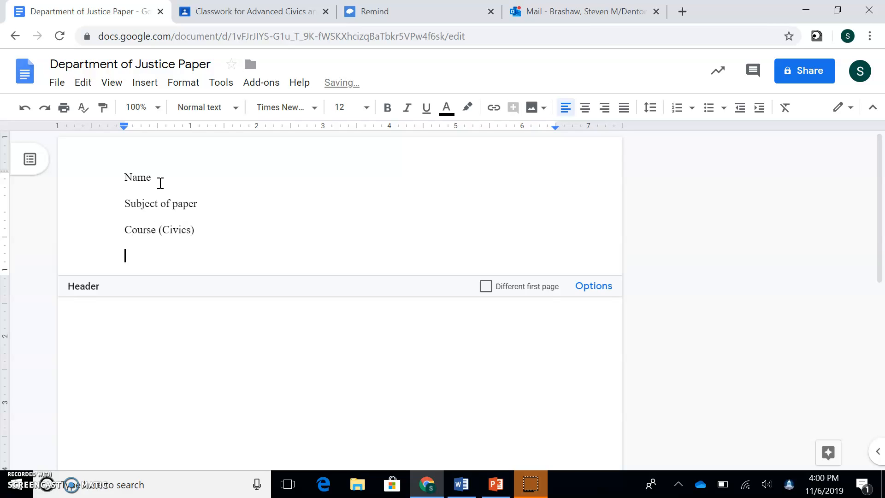
type("Date")
type("(11.9.16")
type("(")
key("Down")
type("(Department of Jus")
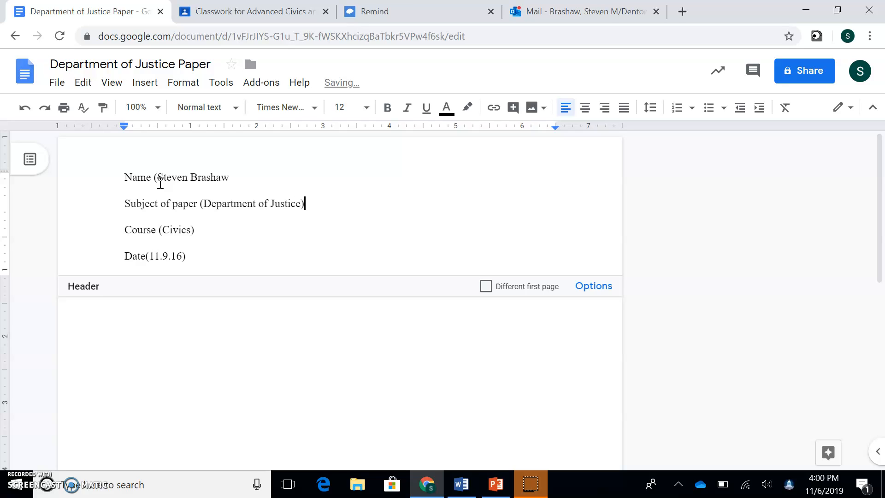
- Edit the document title, deleting a character from it
left_click(132, 66)
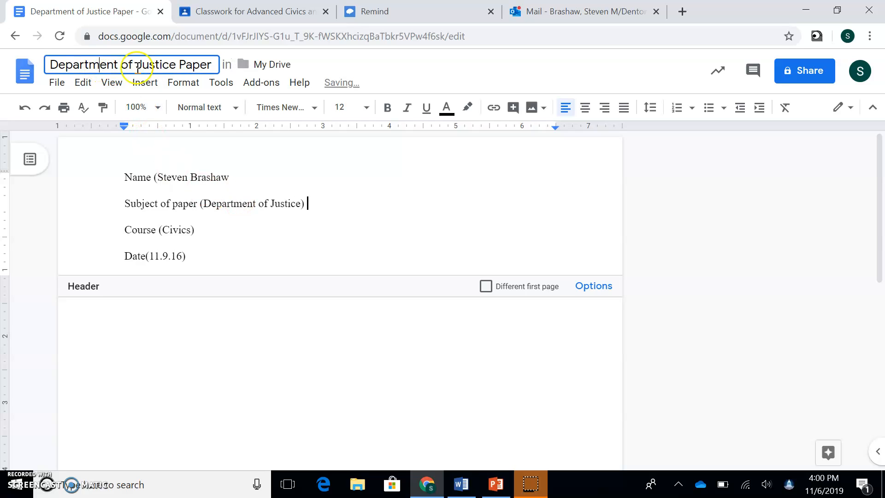
left_click(178, 67)
key("BackSpace")
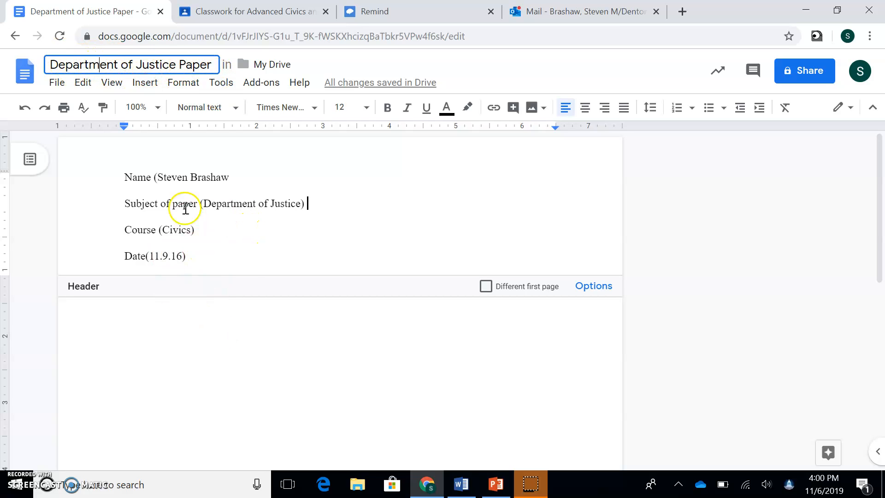
- Double-space the four header lines and return to the page body
left_click_drag(191, 262, 120, 176)
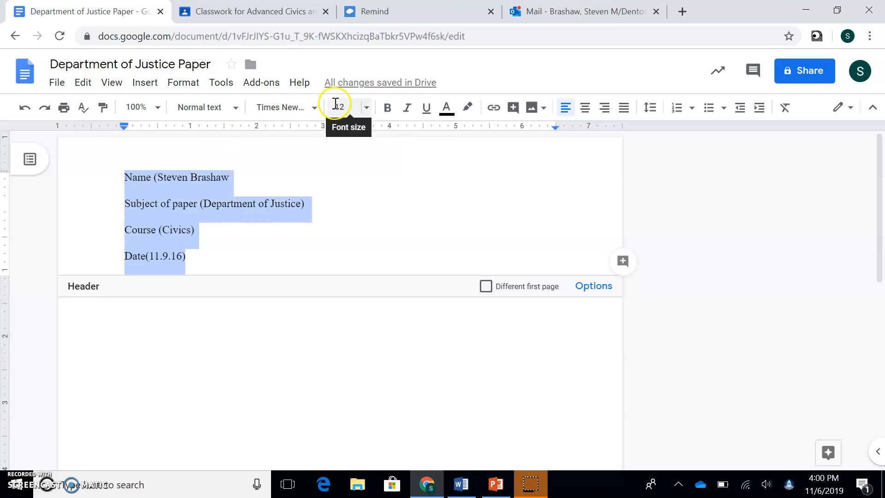
left_click(649, 118)
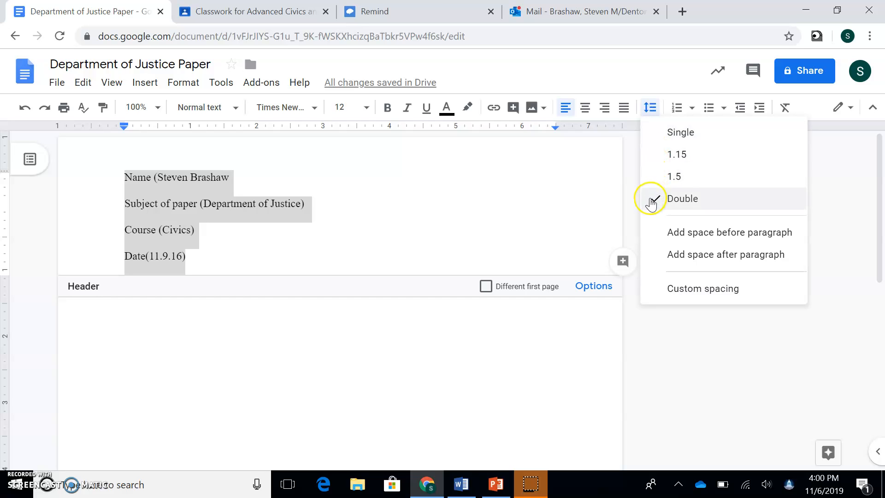
left_click(237, 252)
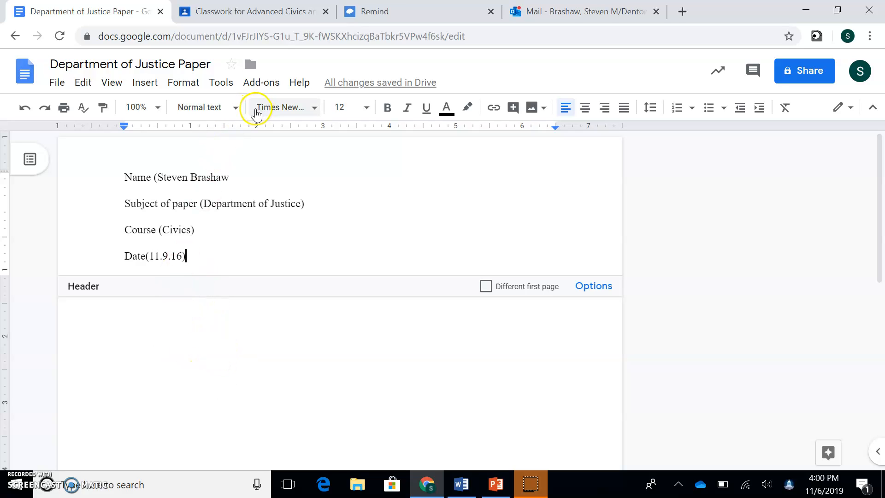
left_click(177, 322)
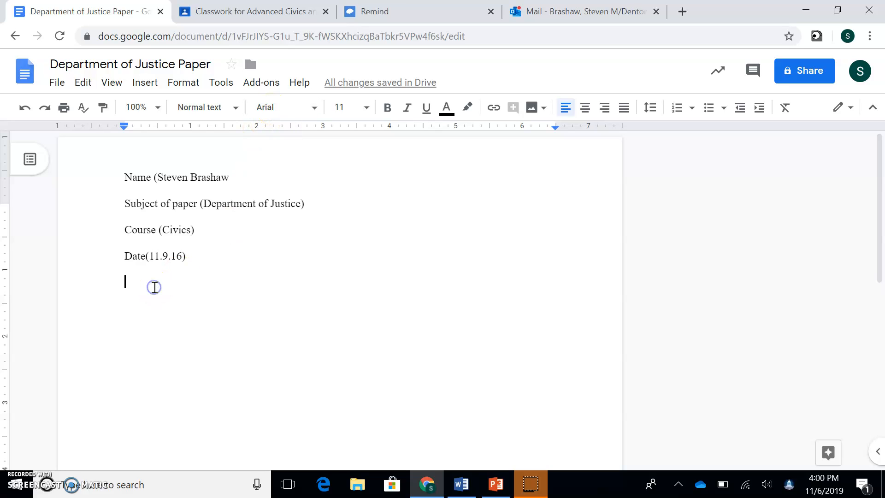
- Set the body line to Times New Roman, size 12, centered and double-spaced
left_click(266, 112)
left_click(288, 189)
left_click(335, 109)
left_click(336, 217)
left_click(585, 108)
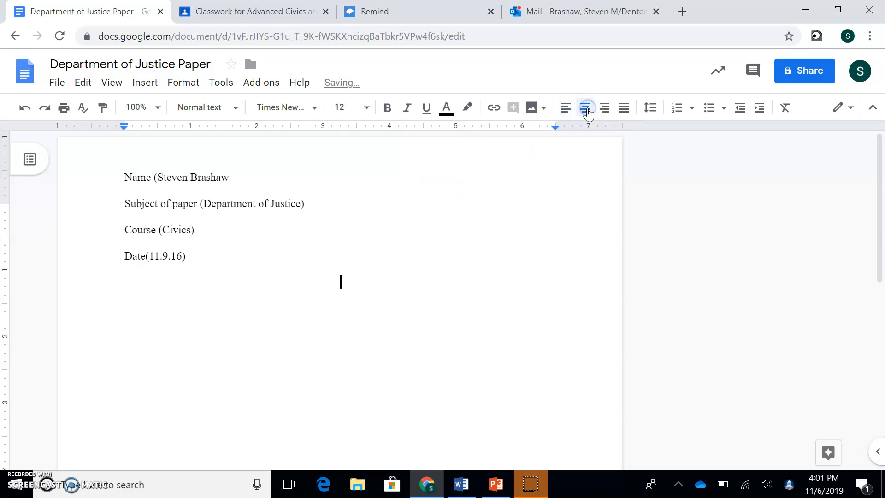
left_click(650, 107)
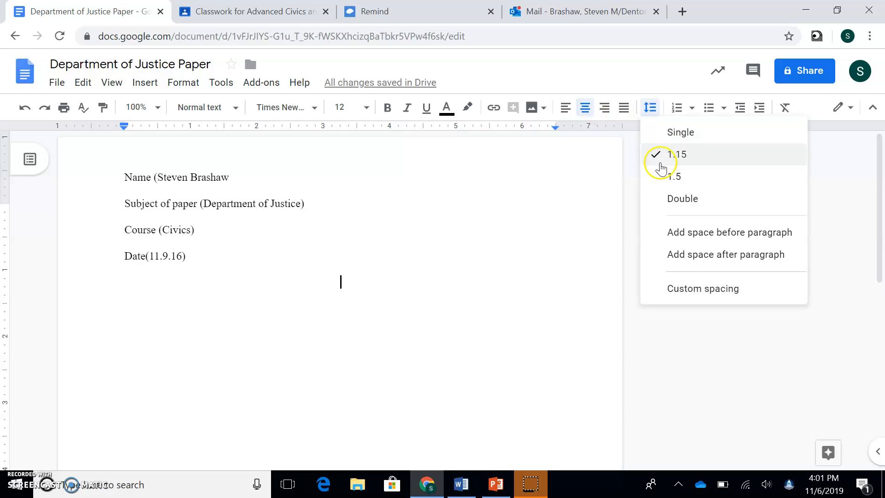
left_click(667, 197)
- Type the title 'Department of Justice' and start a new line beneath it
left_click(395, 282)
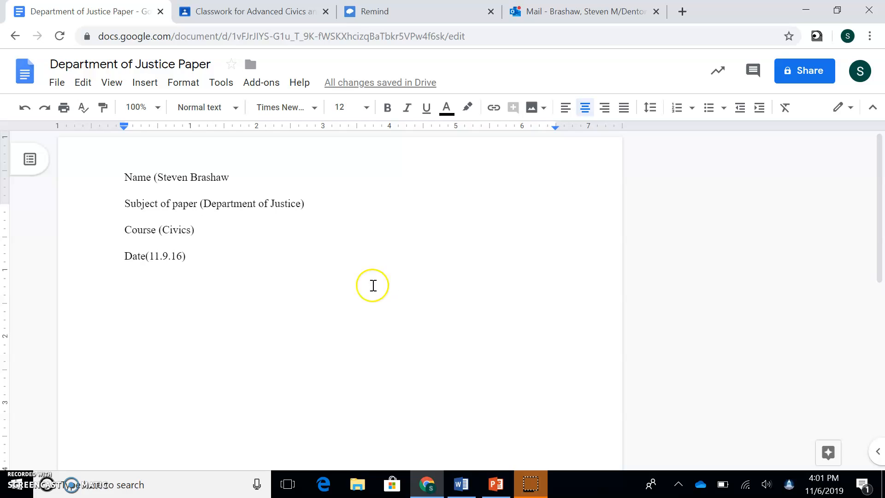
left_click_drag(203, 201, 275, 198)
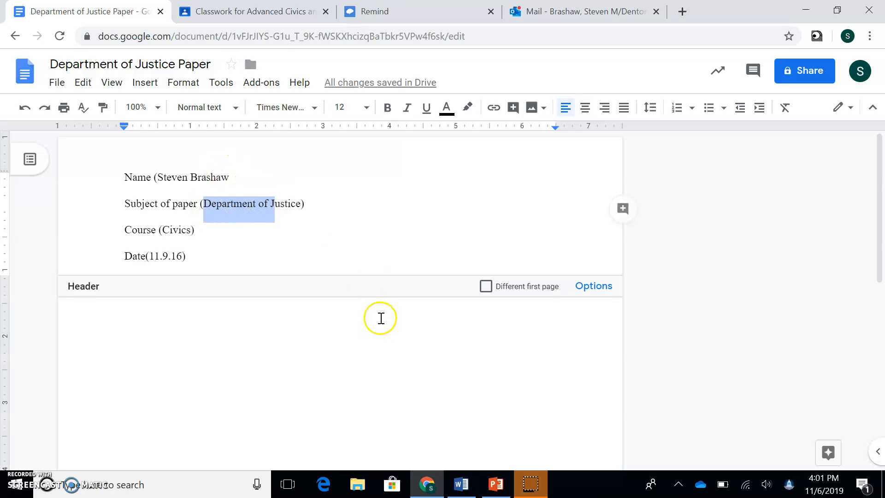
left_click(360, 303)
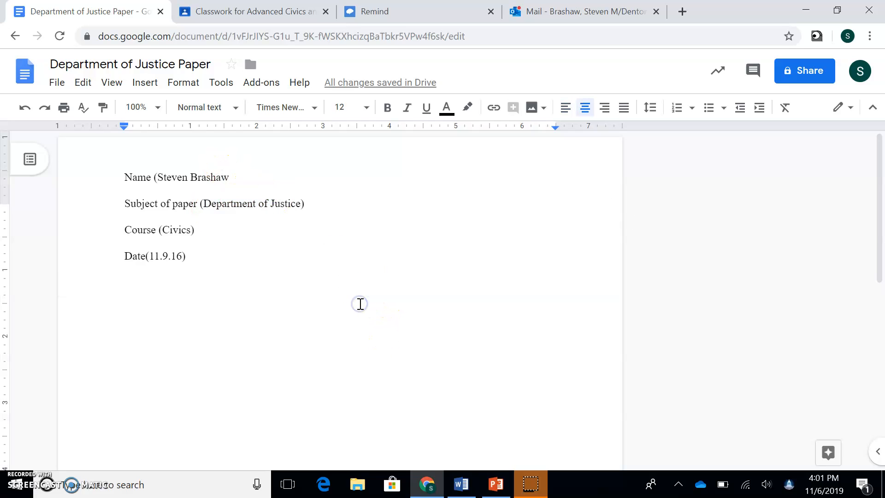
type("Department of Justice")
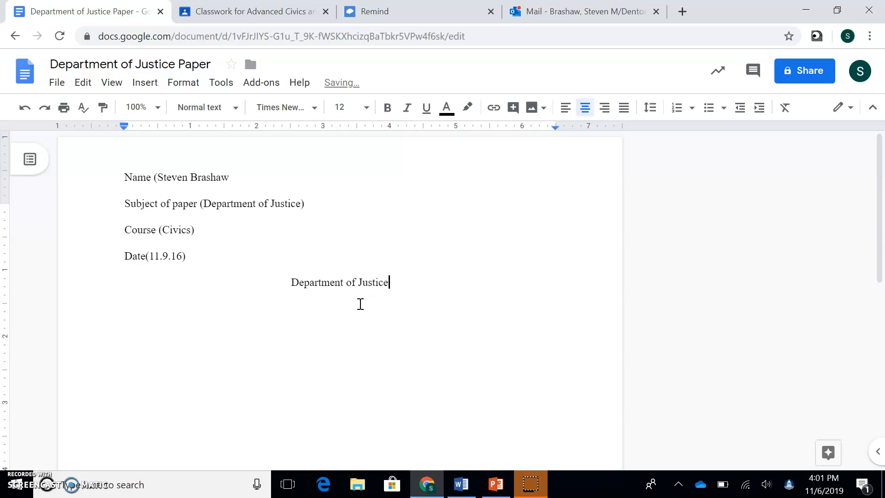
key("Return")
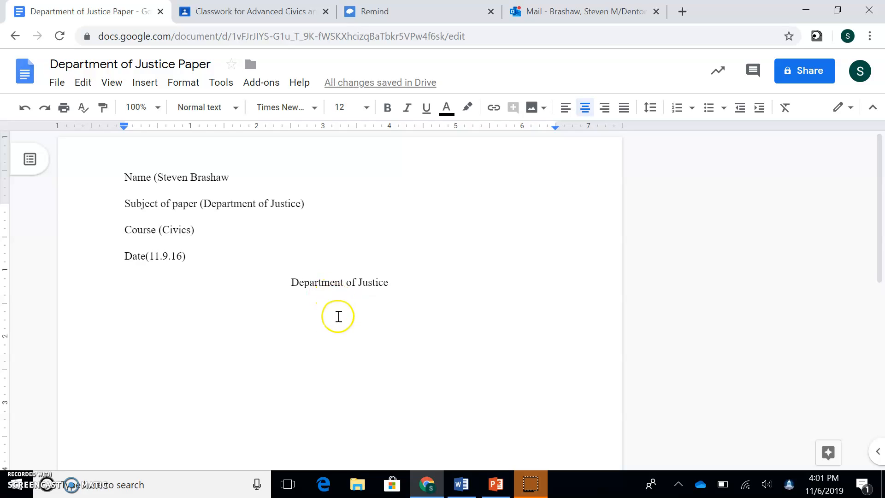
left_click(337, 308)
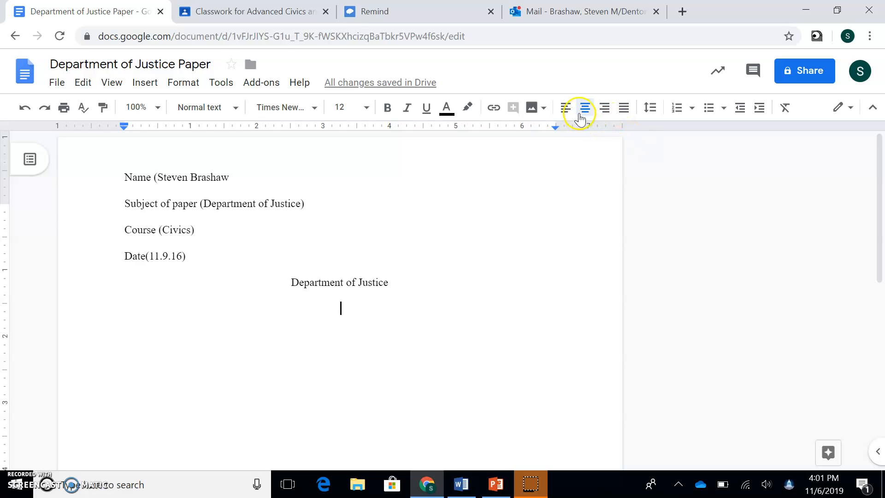
- Left-align the line below the title and give it a first-line Tab indent
left_click(565, 111)
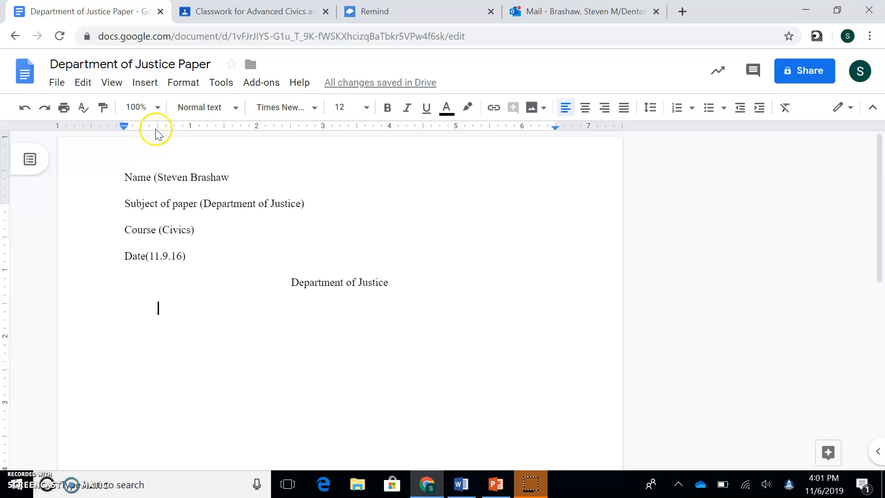
key("BackSpace")
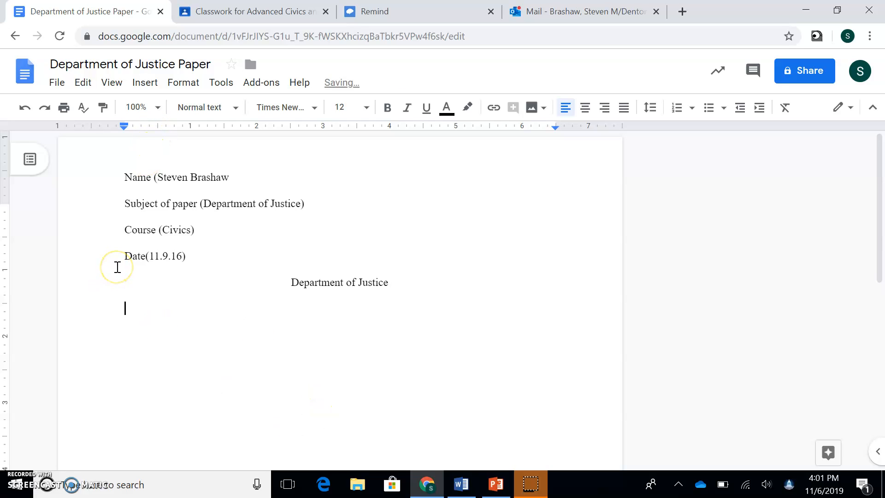
left_click(124, 299)
key("Tab")
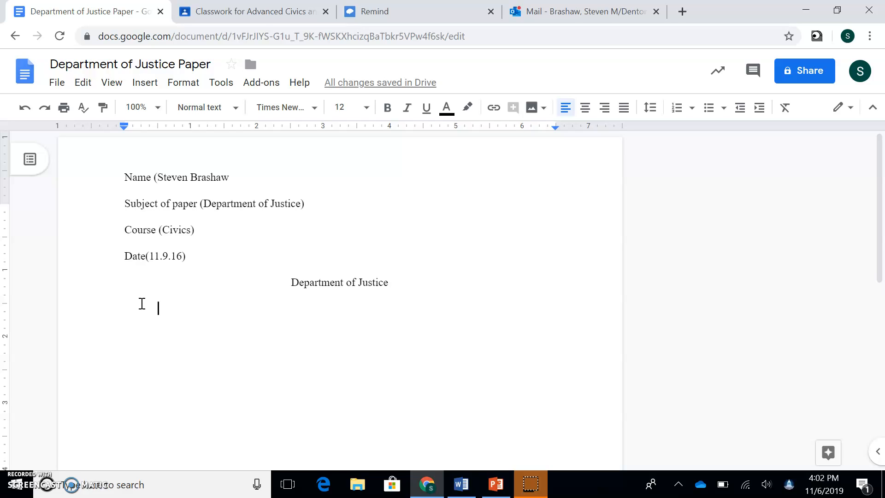
- Type the opening sentence: the department of justice is one of many departments under the executive
key("Tab")
type("The ")
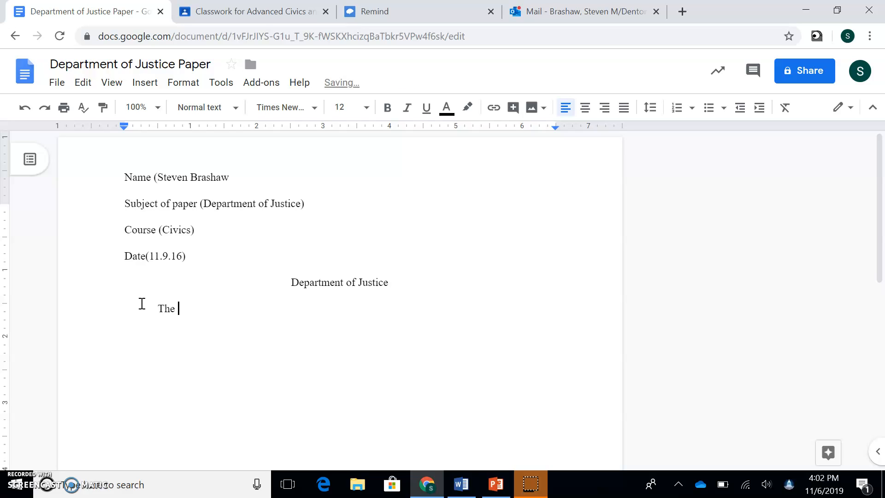
type("department of justice is o")
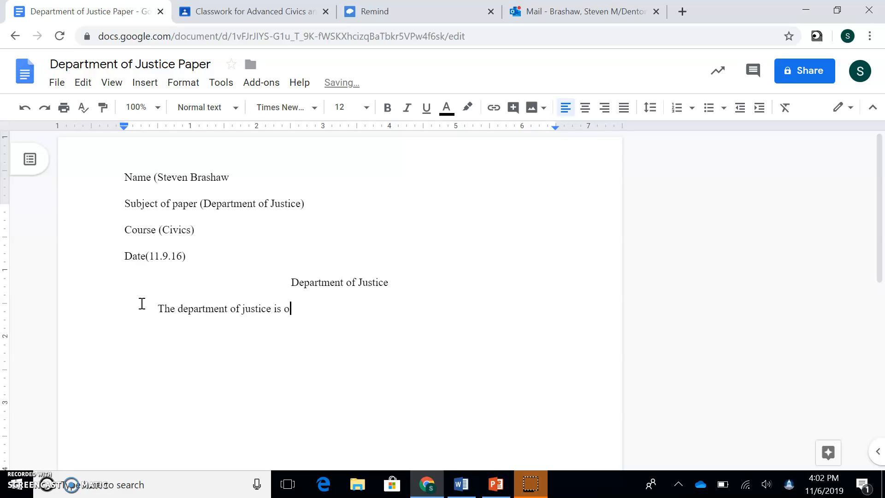
type("ne of the many br")
key("BackSpace")
key("BackSpace")
type("deapartments")
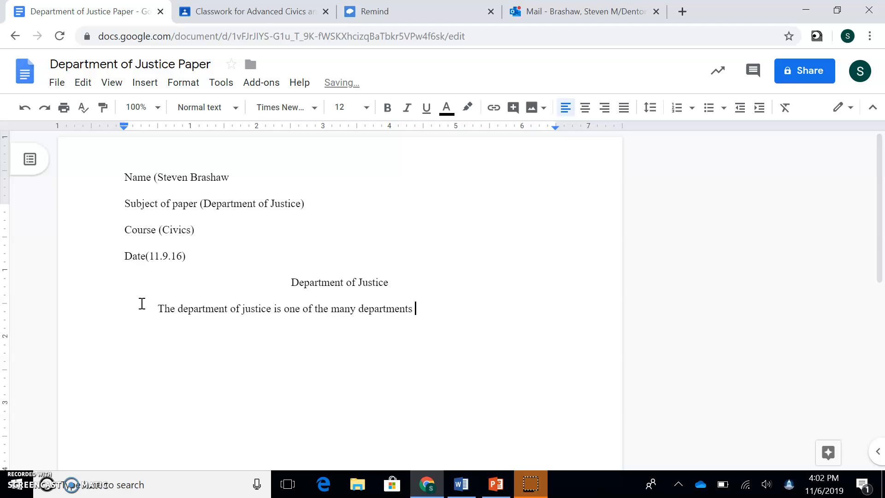
type(" under the executive branch.")
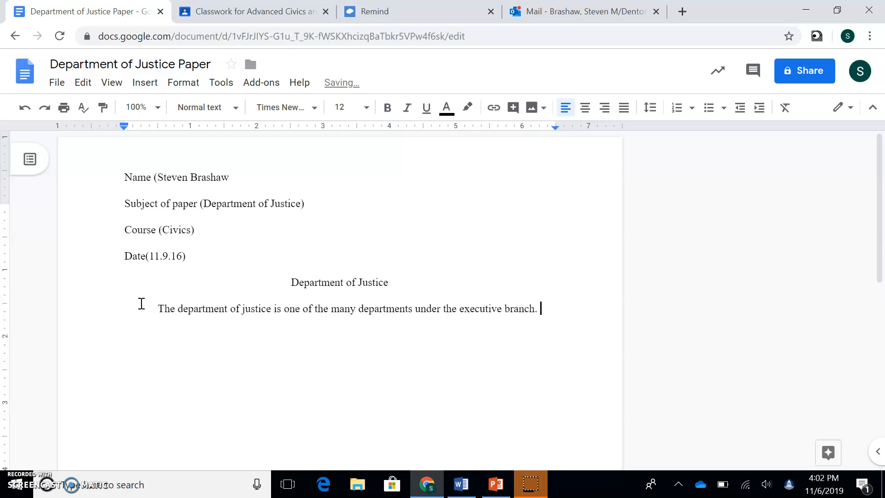
left_click(196, 318)
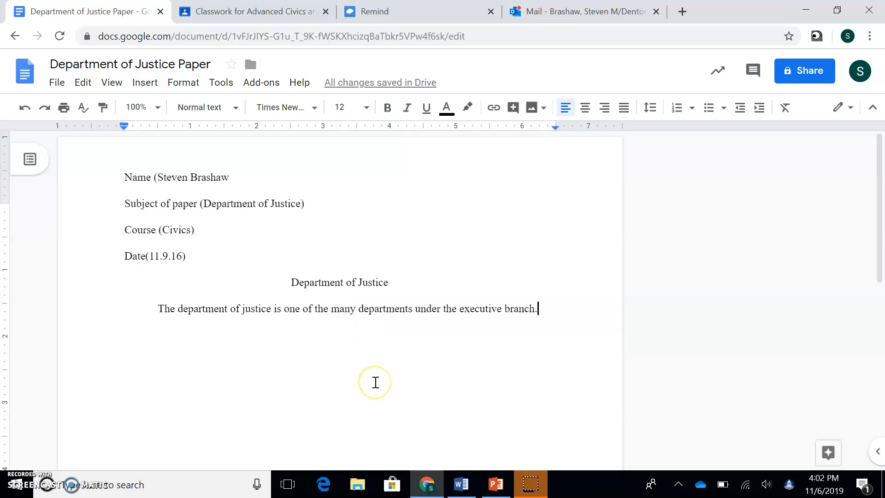
left_click_drag(177, 308, 271, 308)
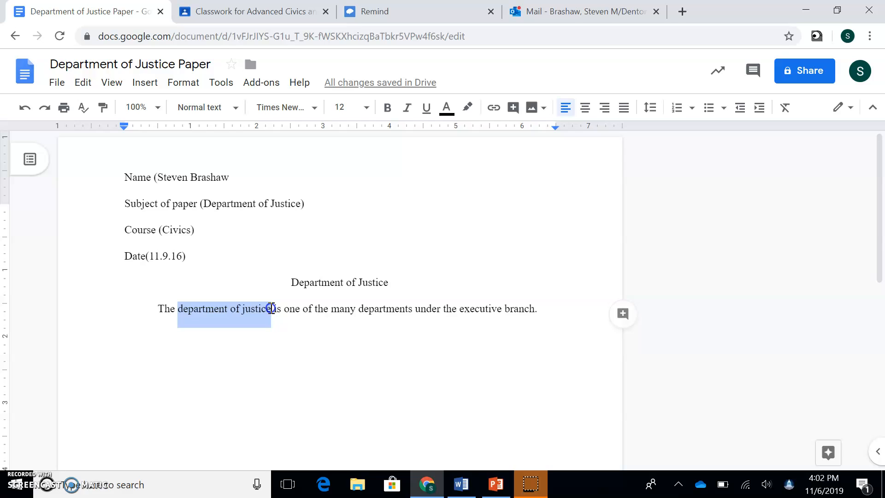
left_click(545, 308)
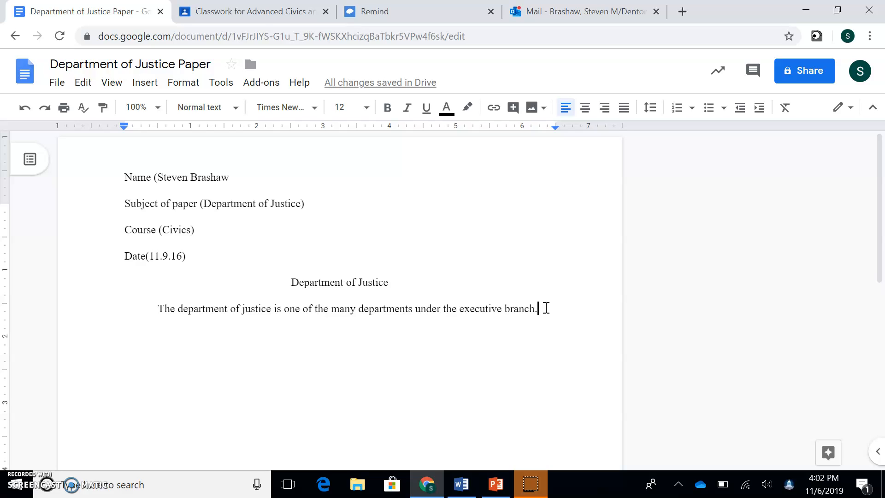
- Add sentences on America's inception, its daily effect on Americans, and on other branches of government
type("It has ")
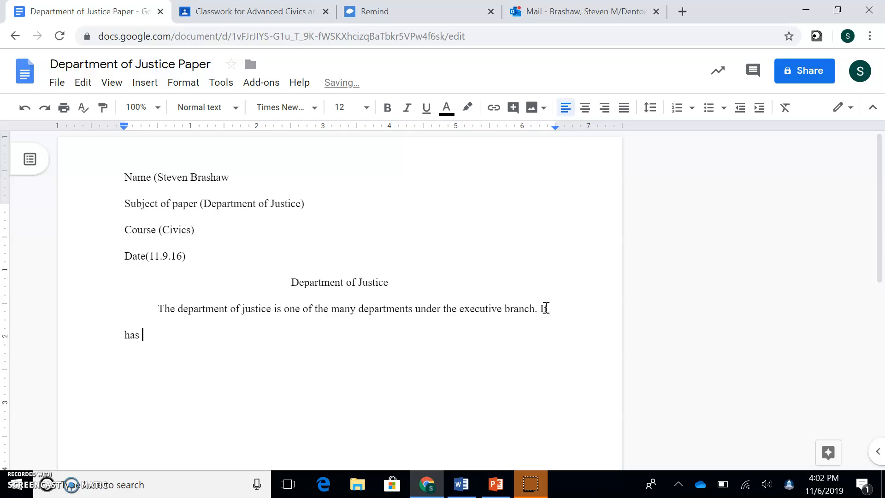
type("been around since Amer")
key("BackSpace")
key("BackSpace")
type("me")
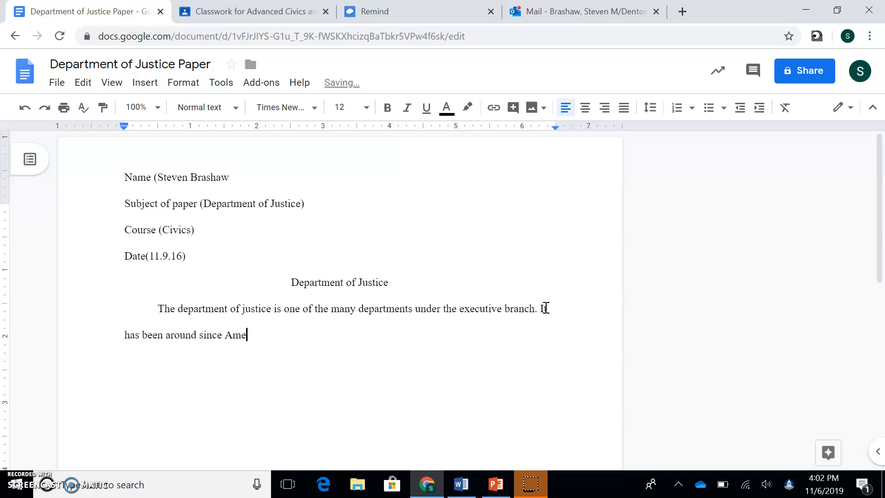
type("rica's inception. It spans into e")
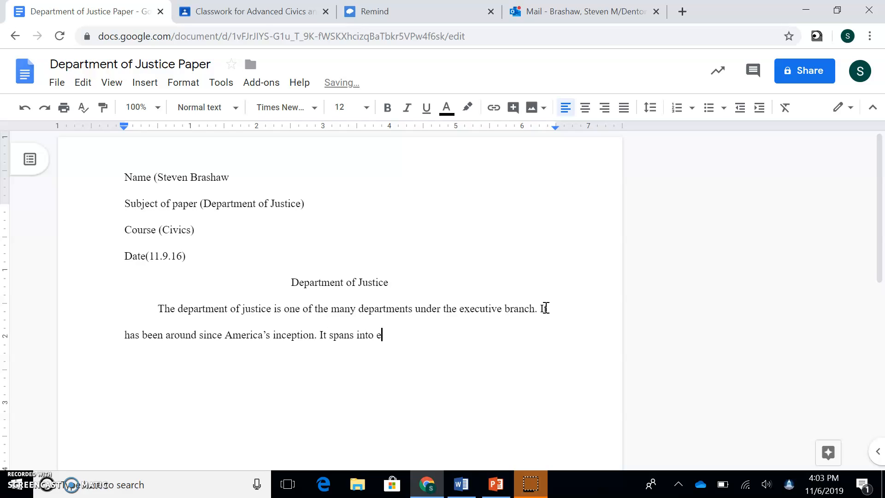
type("very Aerican's life")
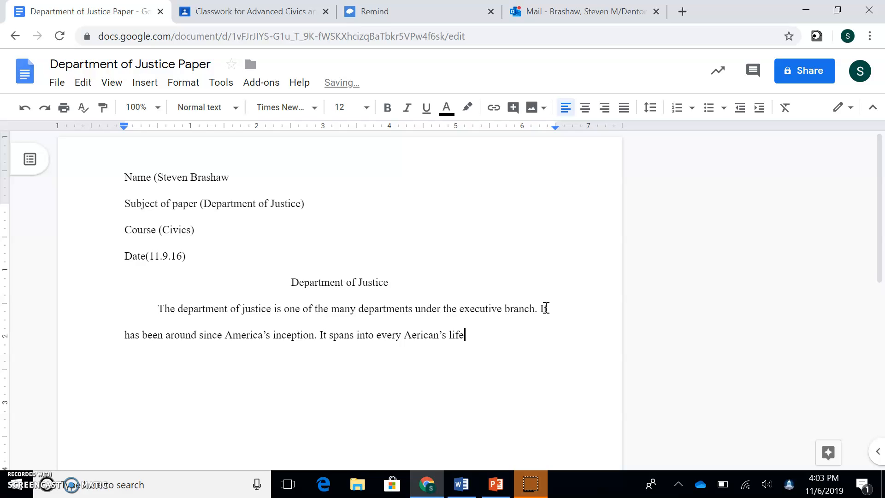
type(" and effectm")
key("BackSpace")
key("BackSpace")
key("BackSpace")
key("BackSpace")
type("cts ma")
key("BackSpace")
key("BackSpace")
type("them dail")
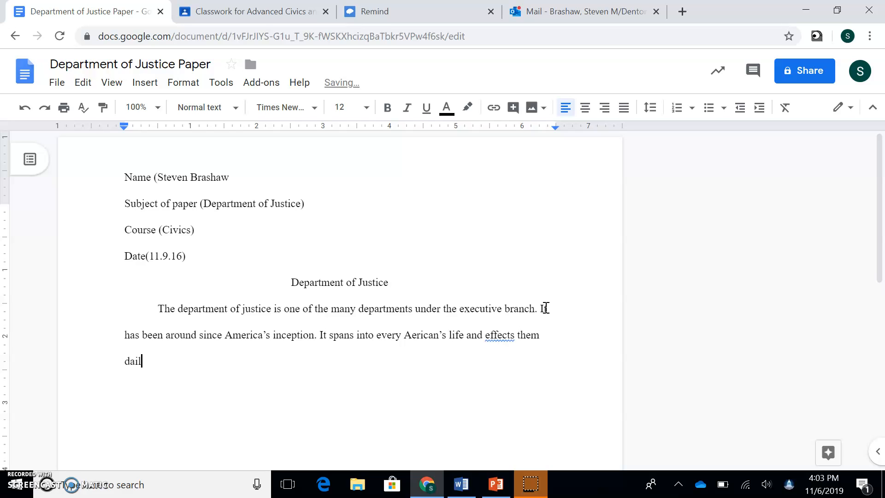
type("y. No only doe it effect people's")
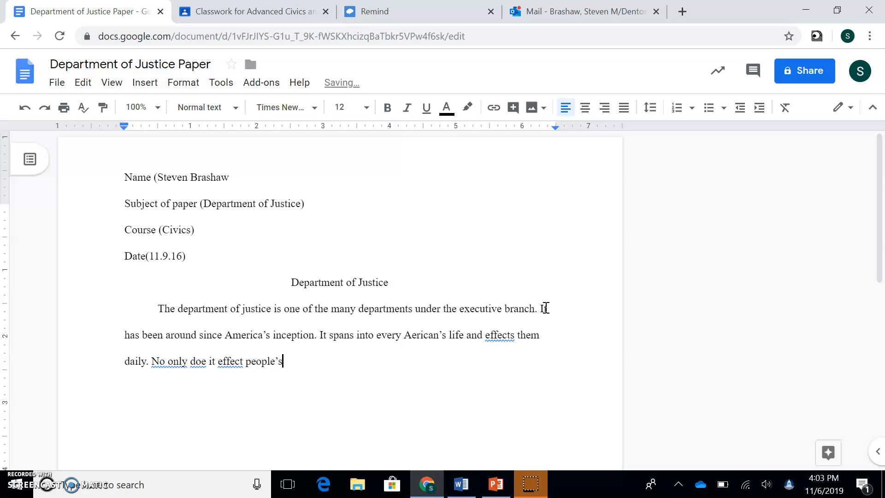
type(" lives, it also effects other branch")
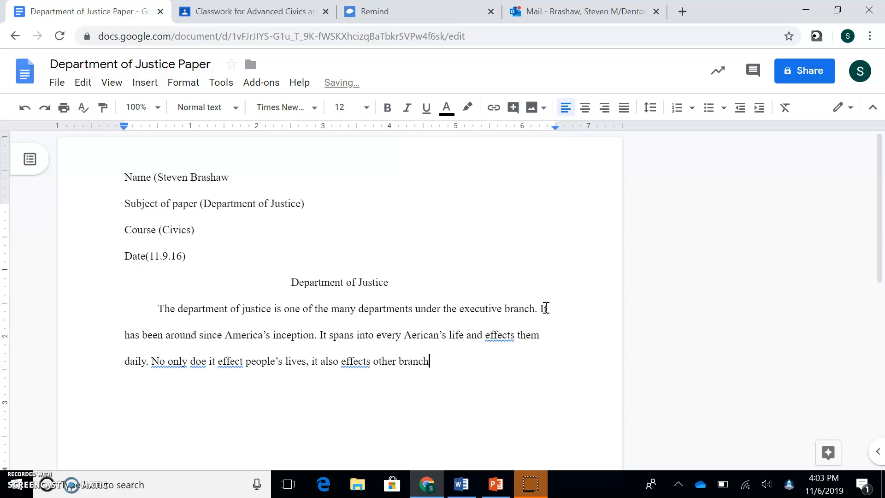
key("BackSpace")
type("es of goverm")
type("ement.")
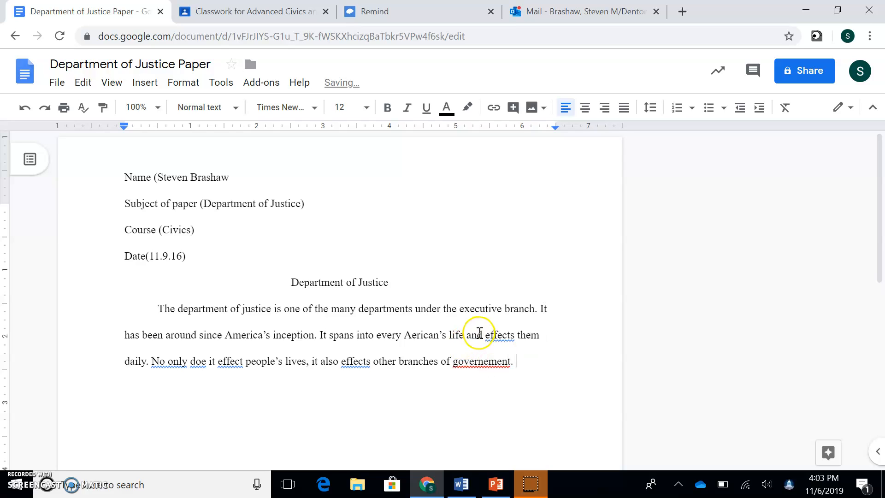
left_click_drag(481, 334, 496, 340)
double_click(351, 361)
left_click(516, 364)
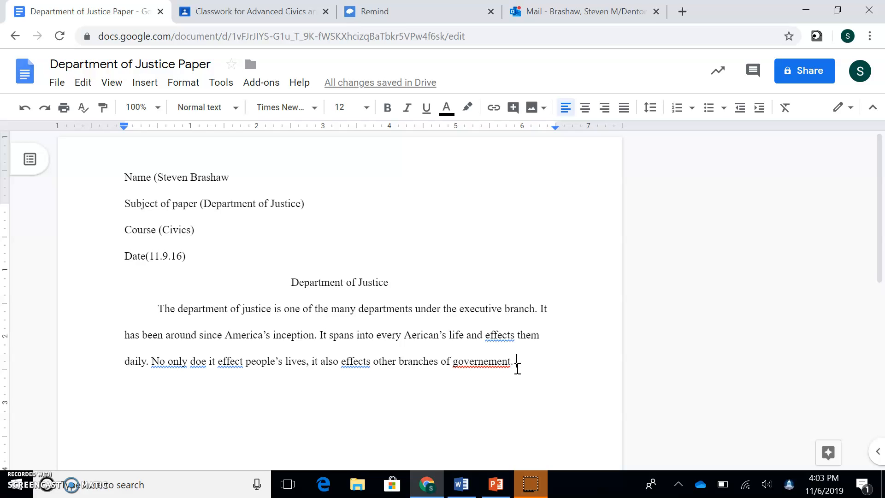
- Type 'This paper will explore the history, effect on civilian life and function of the department of justice.'
type("This p")
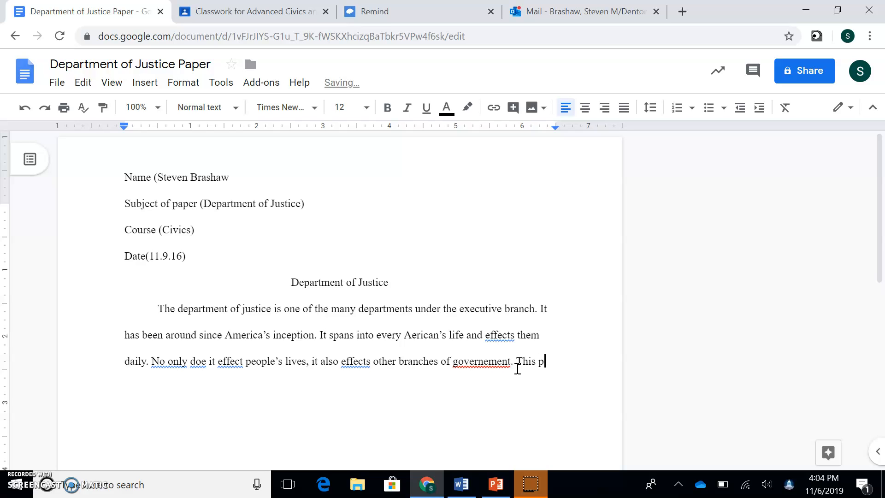
type("aper will explore the ")
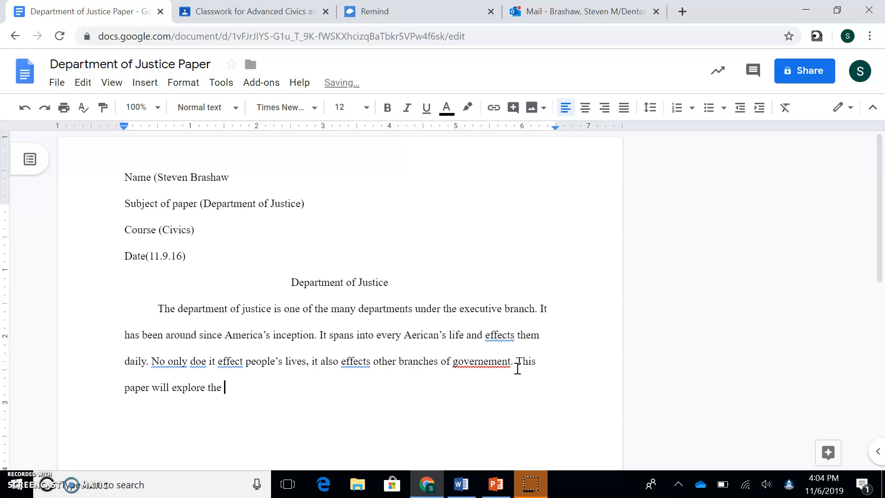
type("histor")
type("y, effec")
key("BackSpace")
type("ffect on civilian life ")
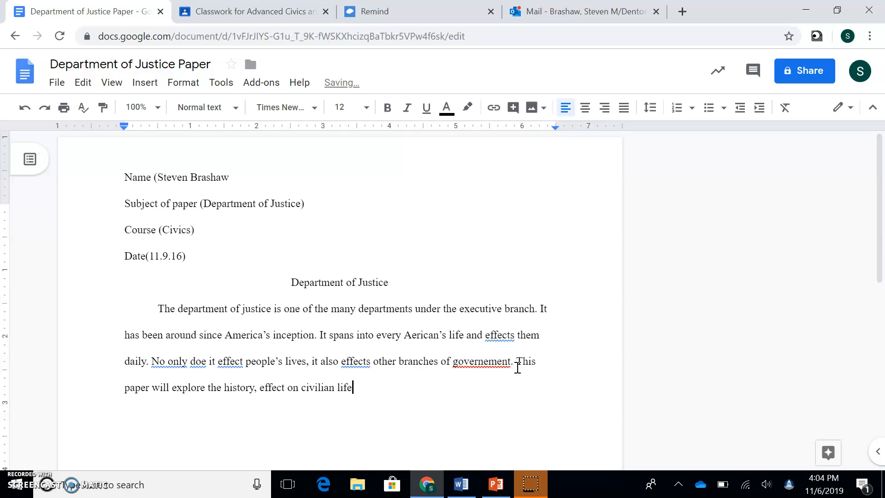
type("and function of the depa")
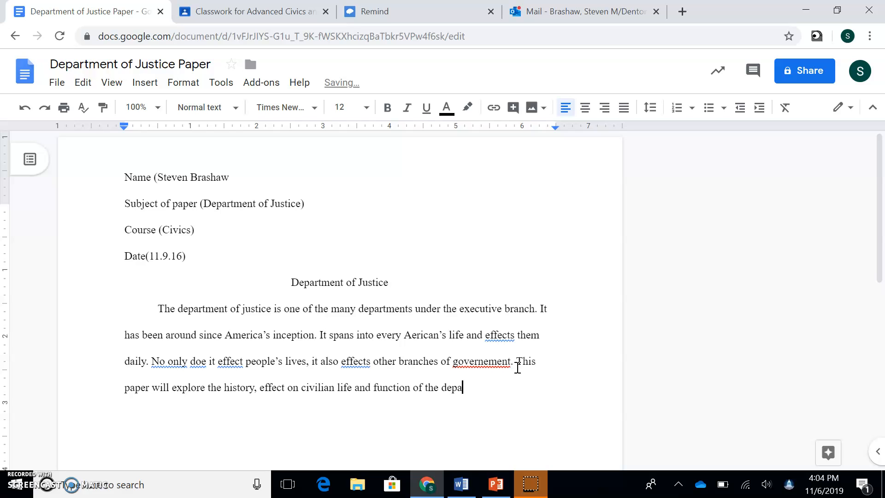
type("rtment of justice.")
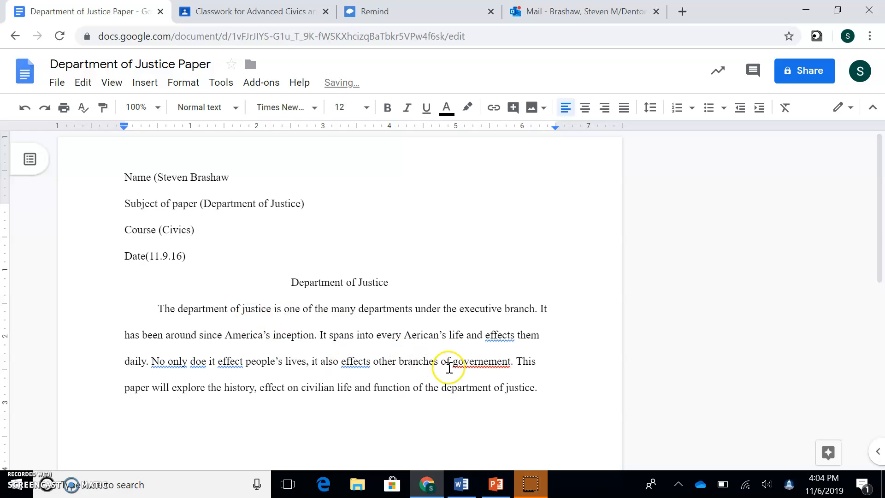
mouse_move(549, 385)
left_mouse_down()
mouse_move(227, 383)
mouse_move(521, 360)
mouse_move(549, 385)
left_mouse_up()
- Select the thesis sentence and add a comment reading 'Thesis statement'
left_click(521, 360)
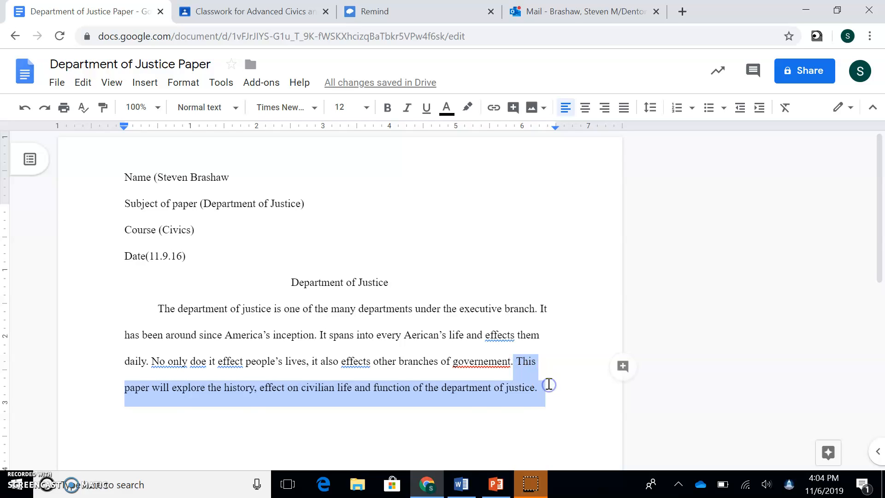
key("ctrl+alt+m")
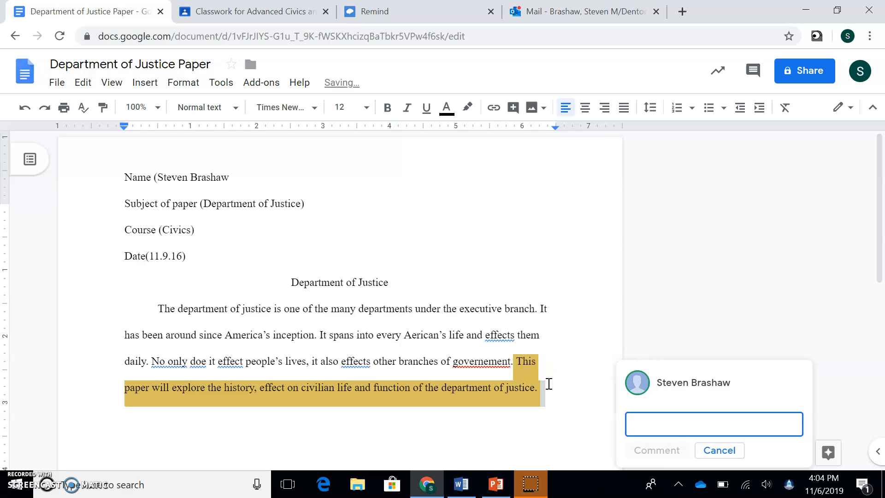
type("Thesis ")
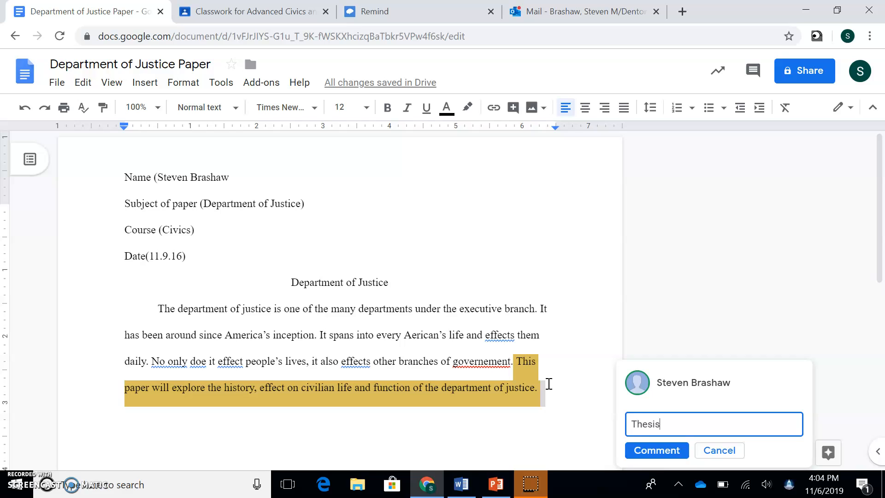
type("statement.")
left_click(493, 341)
double_click(548, 384)
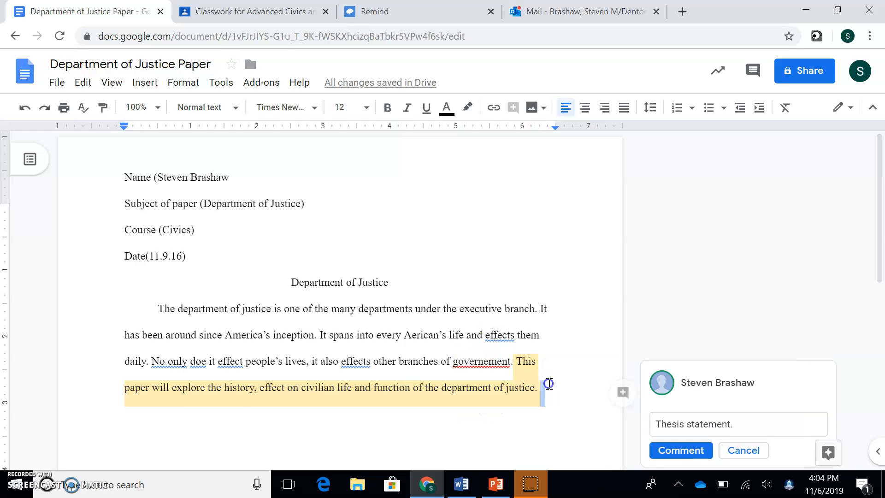
left_click(484, 361)
- Accept suggestions fixing governement→government, effects→affects, effect→affect and doe→does
right_click(486, 362)
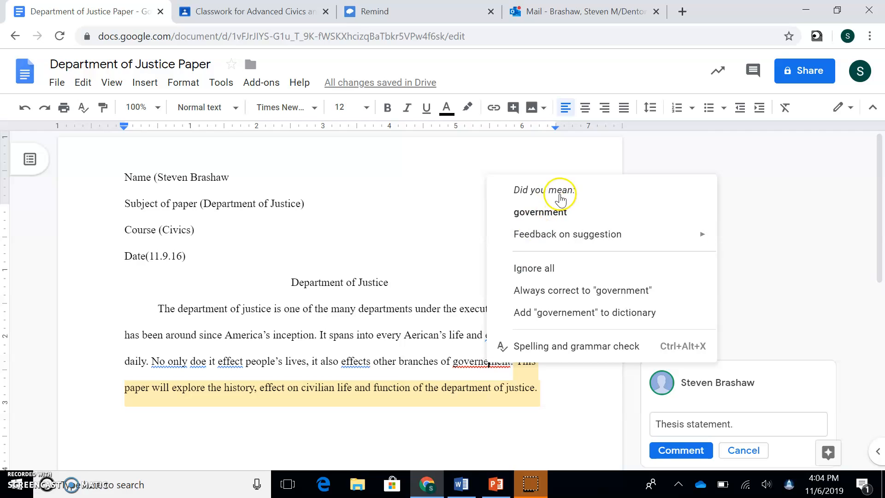
left_click(553, 215)
right_click(354, 361)
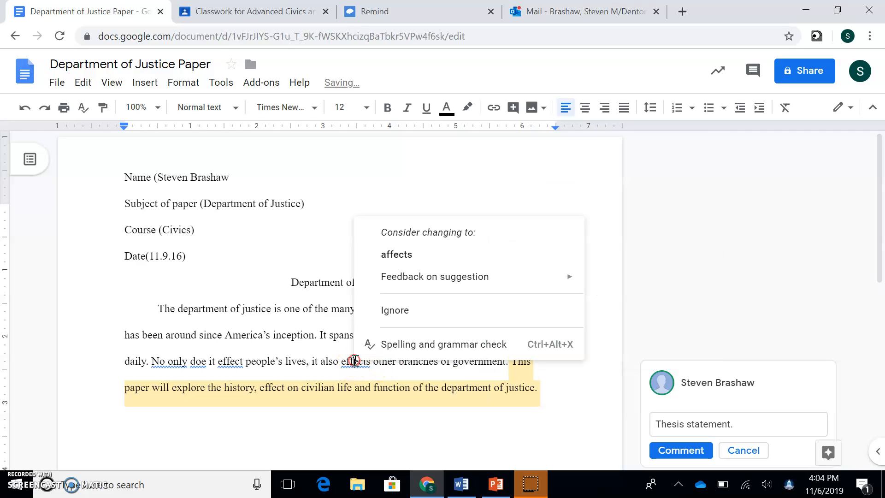
left_click(394, 252)
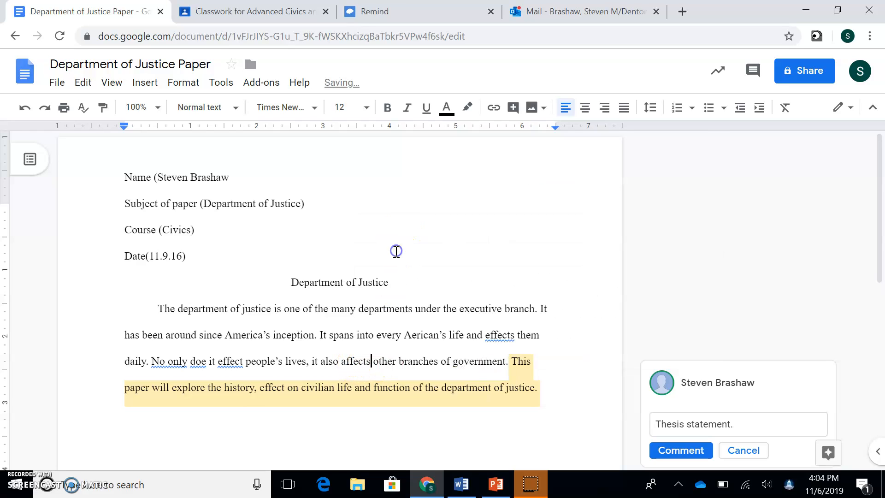
right_click(236, 363)
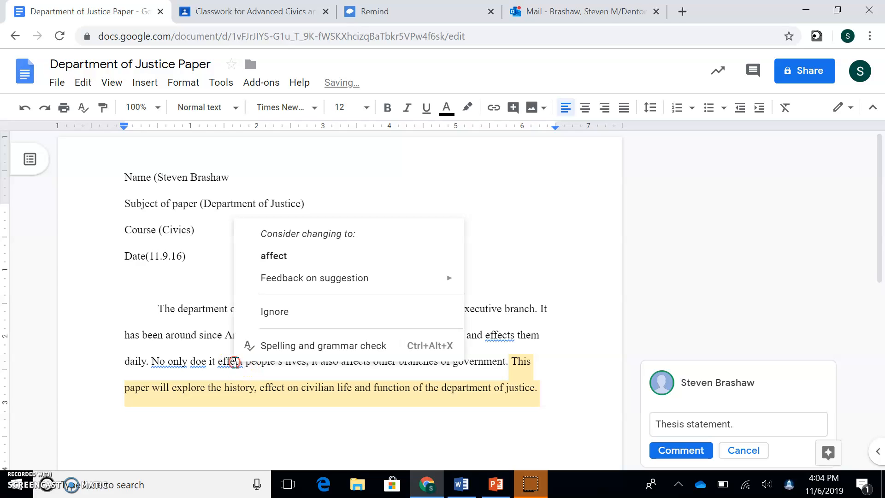
left_click(275, 251)
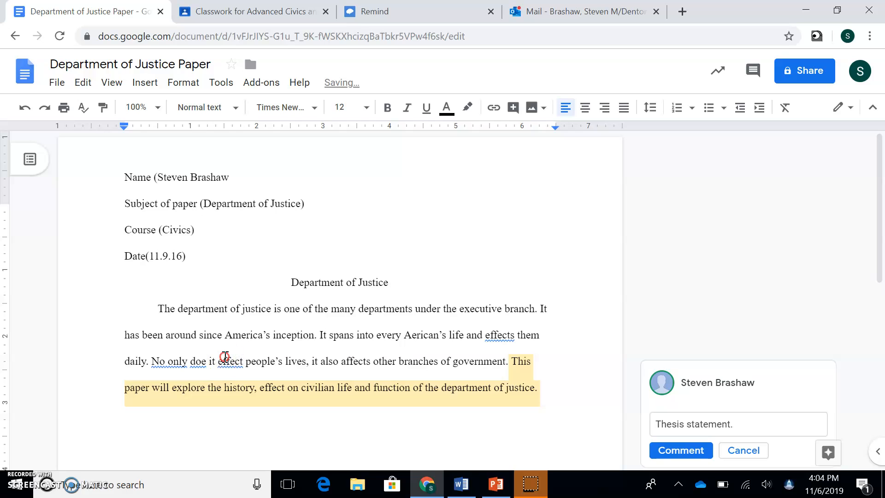
right_click(224, 361)
left_click(254, 250)
right_click(201, 362)
left_click(237, 254)
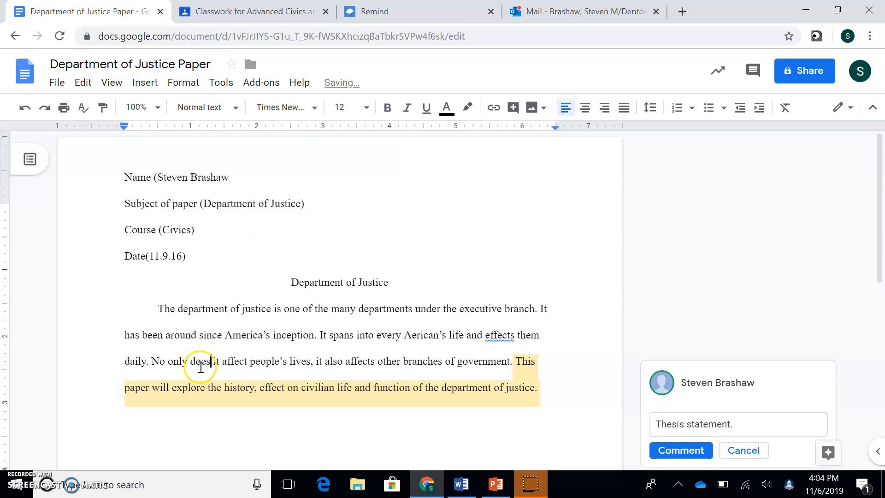
- Change 'No' to 'Not' at the start of the third sentence
left_click(167, 361)
type("t")
key("Right")
key("Right")
key("Right")
key("Right")
key("Right")
key("Right")
key("Right")
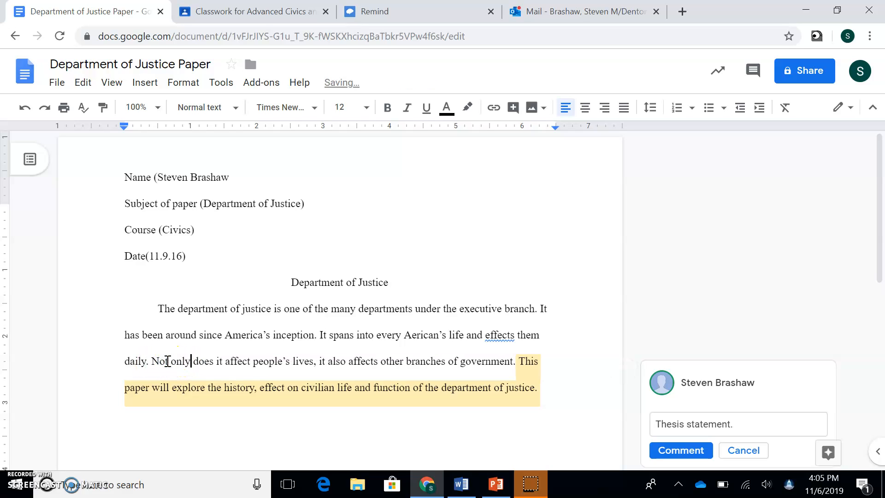
key("Right")
key("Right")
key("Right")
key("Right")
key("Right")
key("Right")
key("Right")
key("Right")
key("Right")
key("Right")
key("Right")
key("Right")
key("Right")
key("Right")
key("Right")
key("Right")
key("Right")
key("Right")
key("Right")
key("Right")
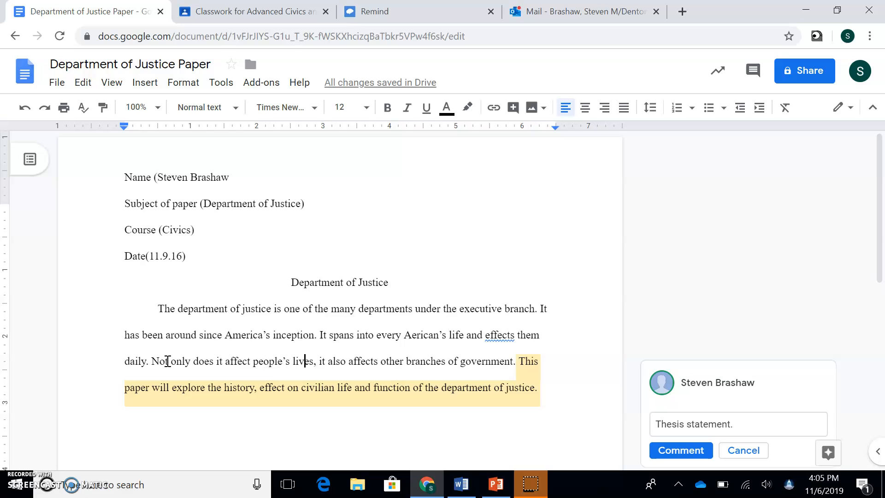
left_click(183, 308)
left_click(237, 336)
- Capitalise 'Department of Justice' in the opening sentence
left_click_drag(179, 308, 275, 310)
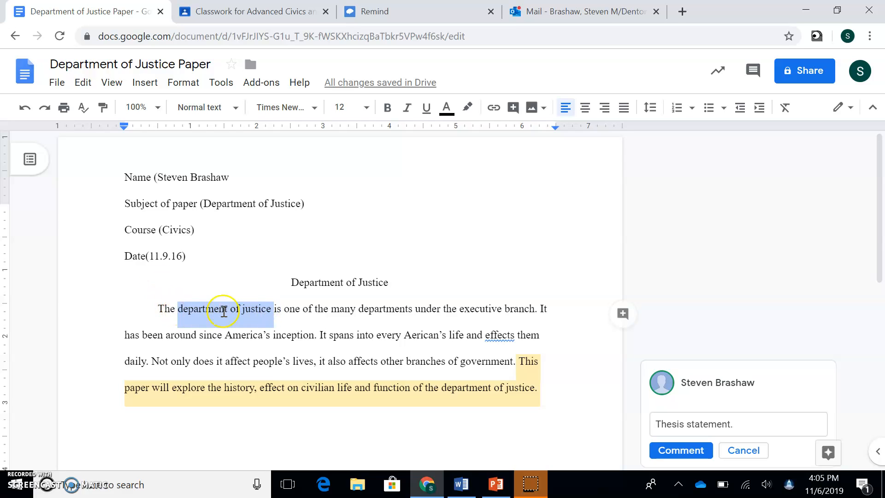
left_click(183, 308)
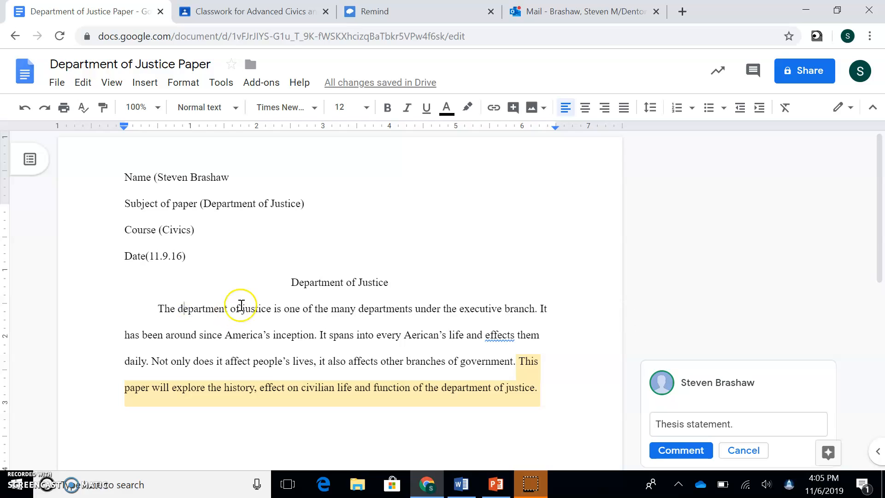
key("BackSpace")
type("D")
key("Right")
key("Right")
key("Right")
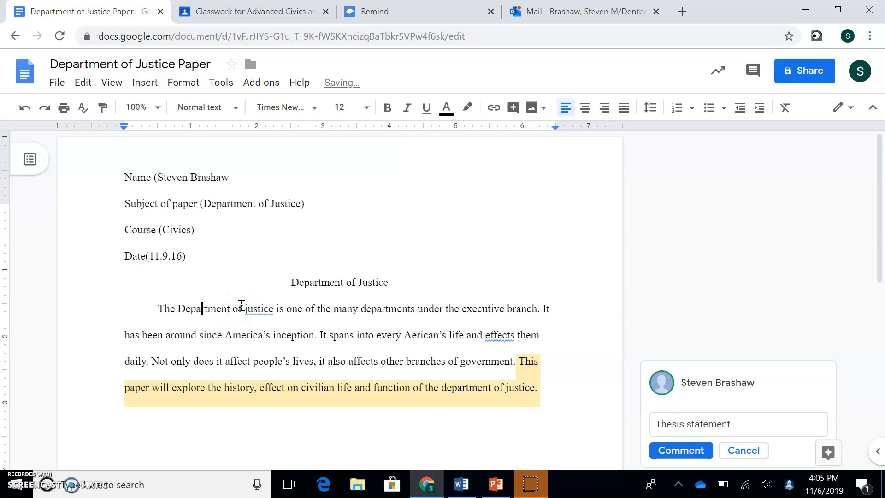
key("Right")
key("Right")
key("Right")
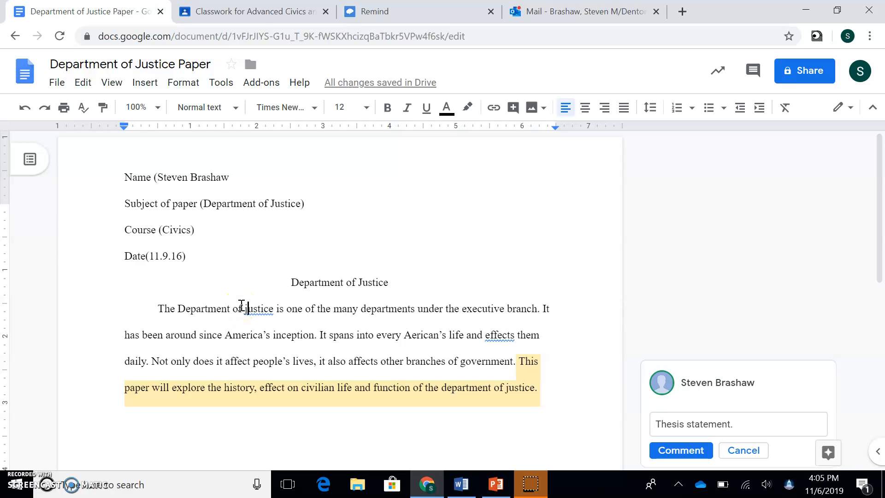
key("BackSpace")
type("J")
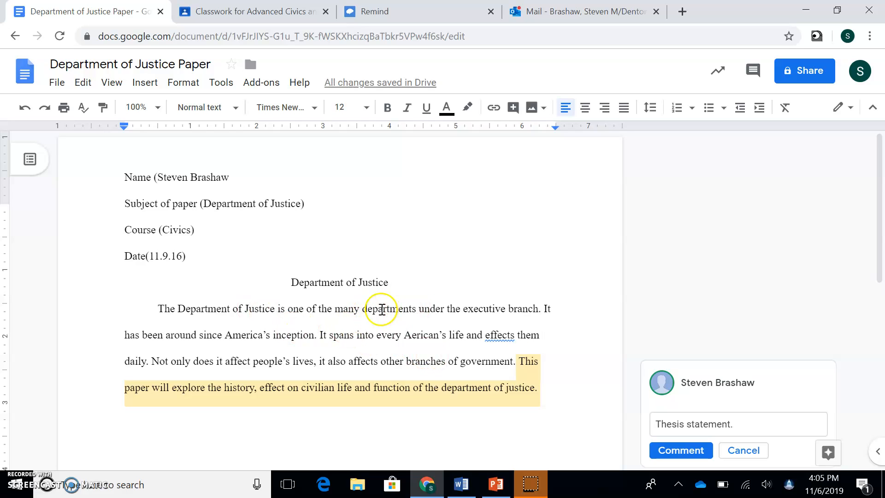
- Change 'effects' to 'affects' and 'Aerican's' to 'American's' on the second line
left_click(489, 337)
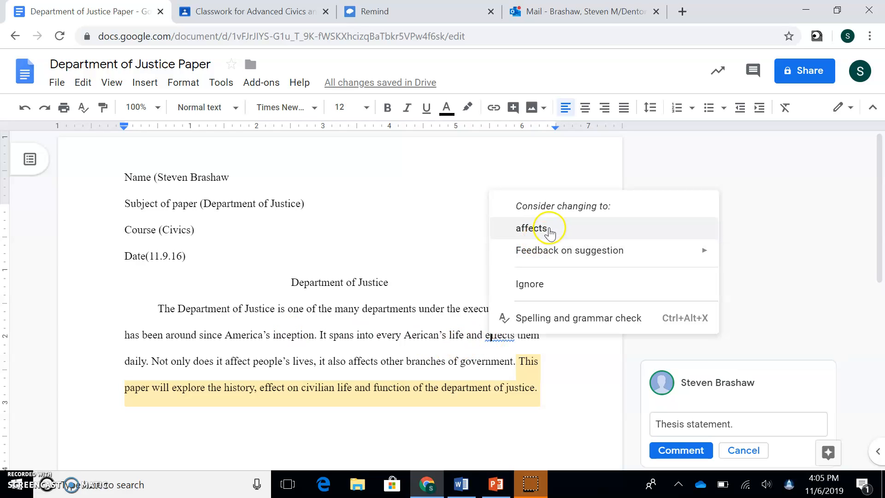
left_click(531, 228)
left_click(415, 338)
type("m")
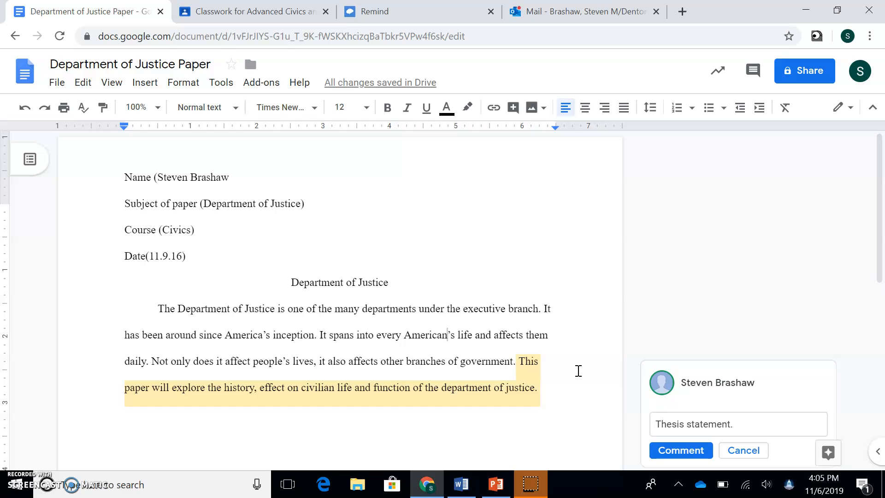
left_click_drag(879, 245, 881, 284)
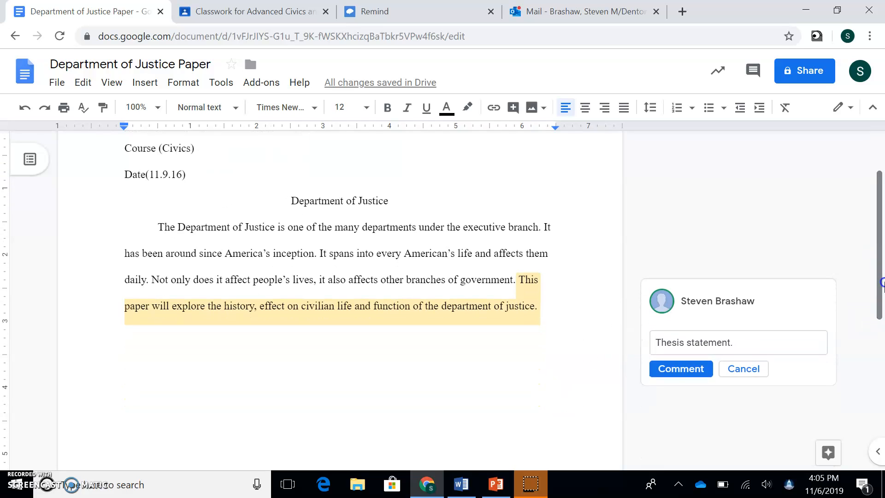